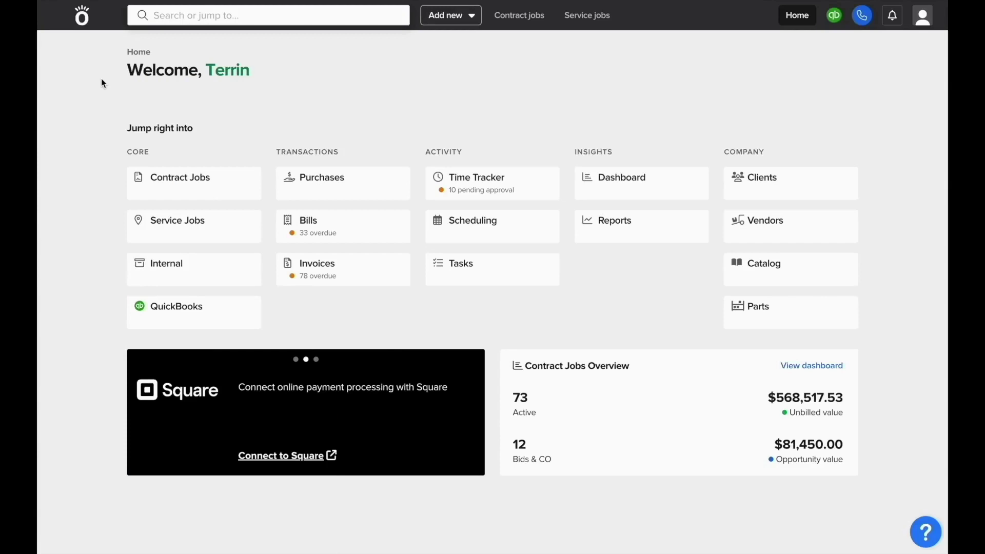
Step: Go from the home dashboard's Tasks tile to the Manage Tasks page
{"action": "left_click", "coordinate": [487, 283]}
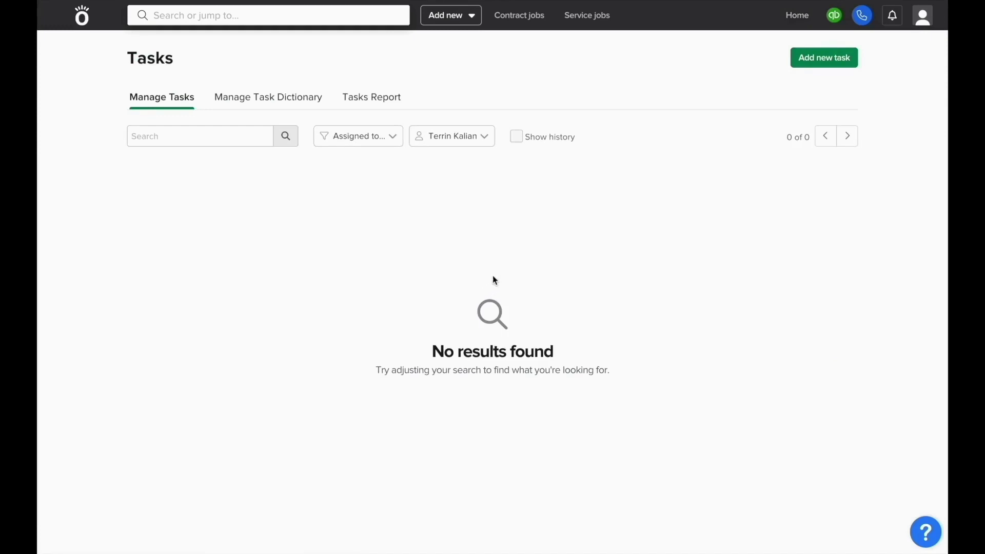
Step: Start a new task described 'Order Materials' with a one-week deadline
{"action": "left_click", "coordinate": [814, 66]}
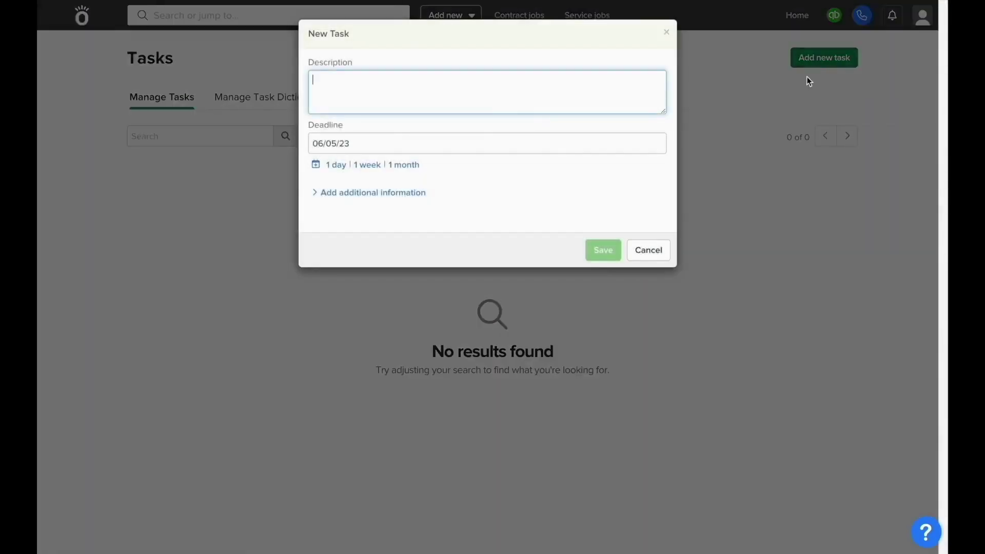
{"action": "type", "text": "Or"}
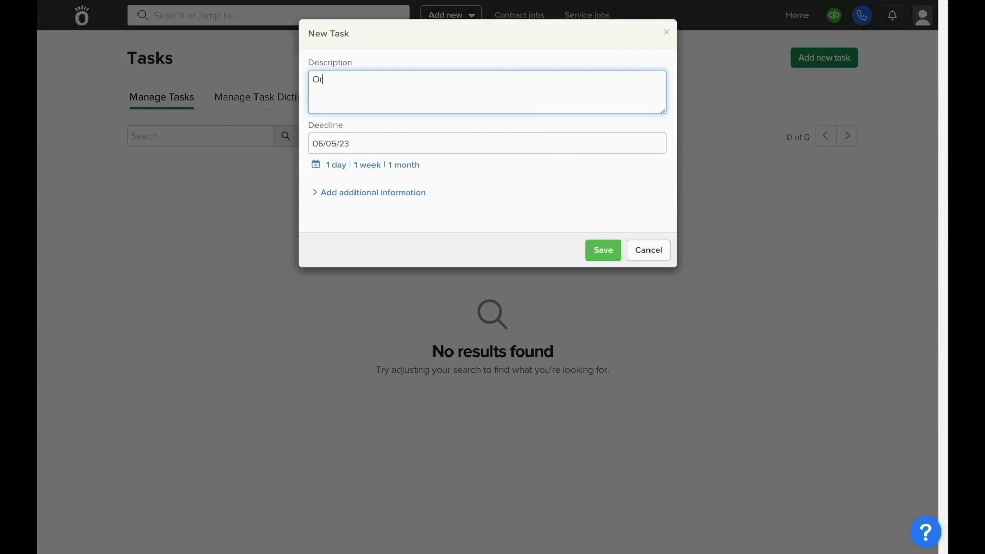
{"action": "type", "text": "der Materials"}
{"action": "left_click", "coordinate": [364, 165]}
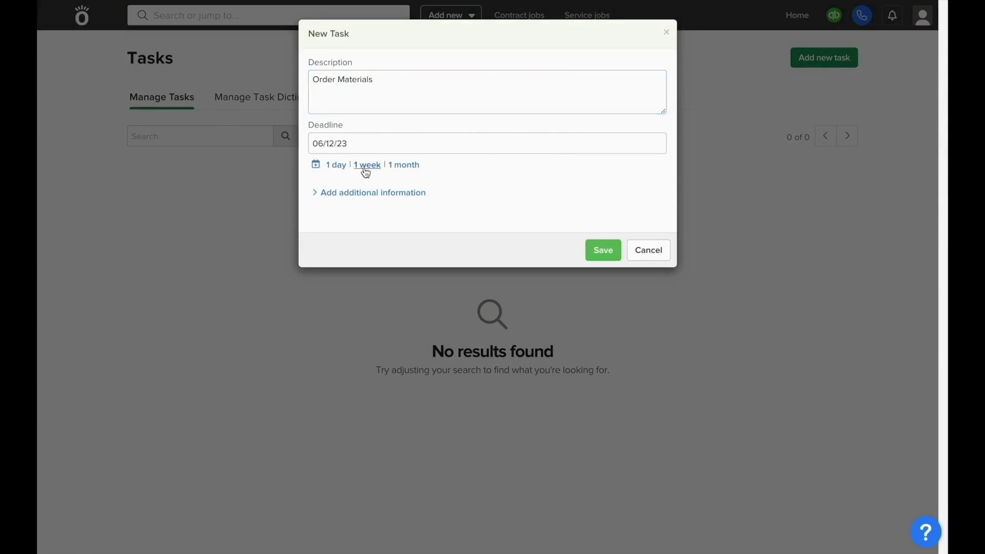
Step: Link the task to Project #00439 under its Framing phase
{"action": "left_click", "coordinate": [364, 191]}
{"action": "left_click", "coordinate": [363, 204]}
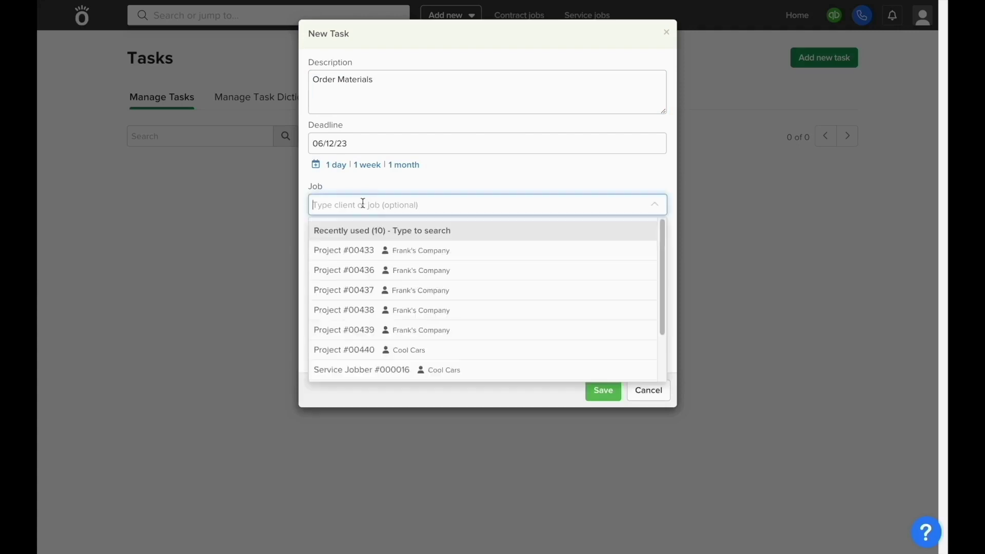
{"action": "left_click", "coordinate": [400, 332]}
{"action": "left_click", "coordinate": [390, 247]}
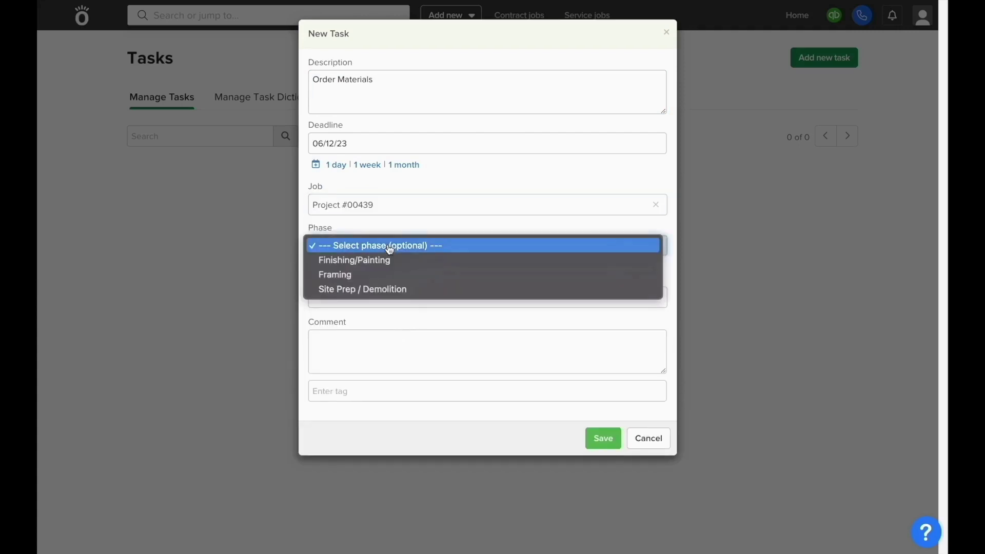
{"action": "left_click", "coordinate": [396, 276]}
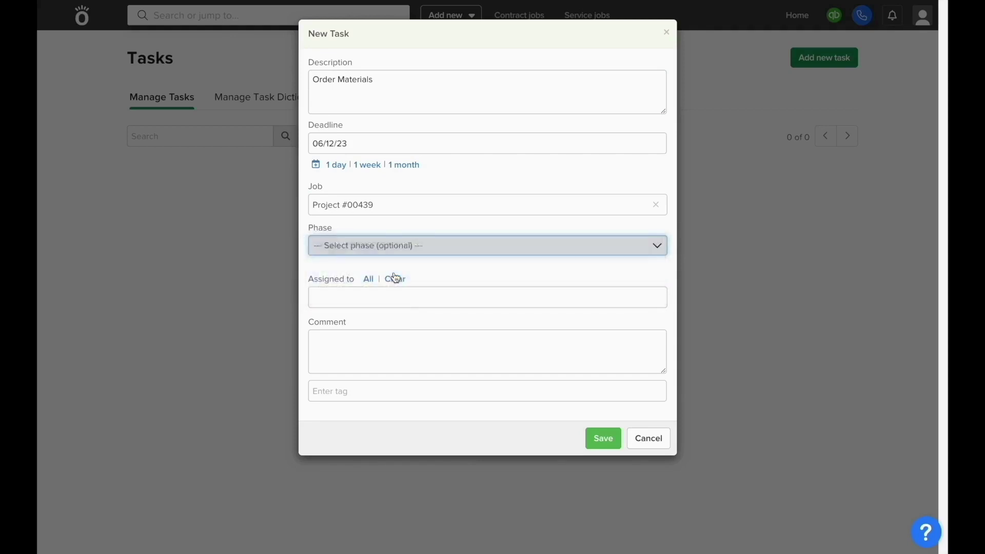
Step: Assign the task to a team member and save it
{"action": "left_click", "coordinate": [402, 296]}
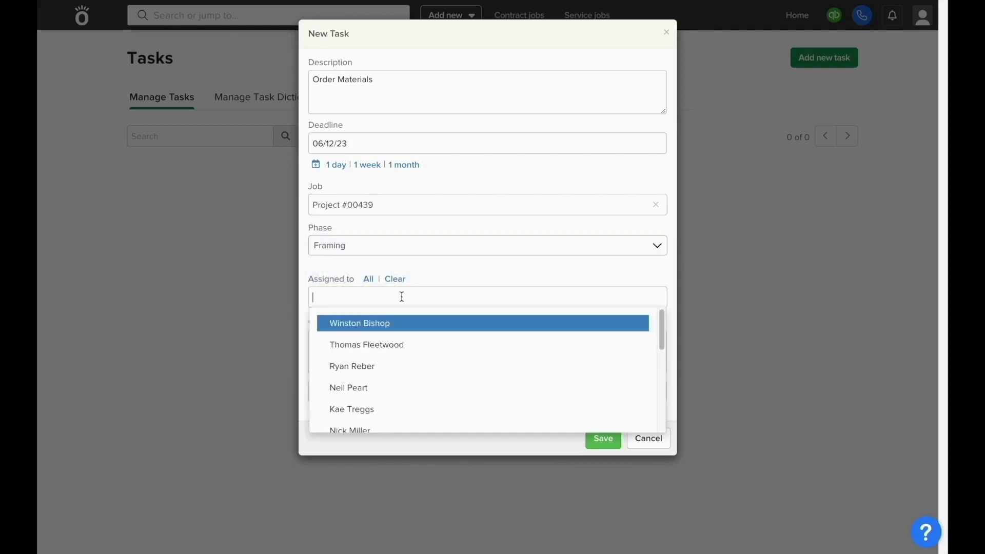
{"action": "type", "text": "pau"}
{"action": "key", "text": "BackSpace"}
{"action": "key", "text": "BackSpace"}
{"action": "key", "text": "BackSpace"}
{"action": "left_click", "coordinate": [396, 390]}
{"action": "left_click", "coordinate": [441, 272]}
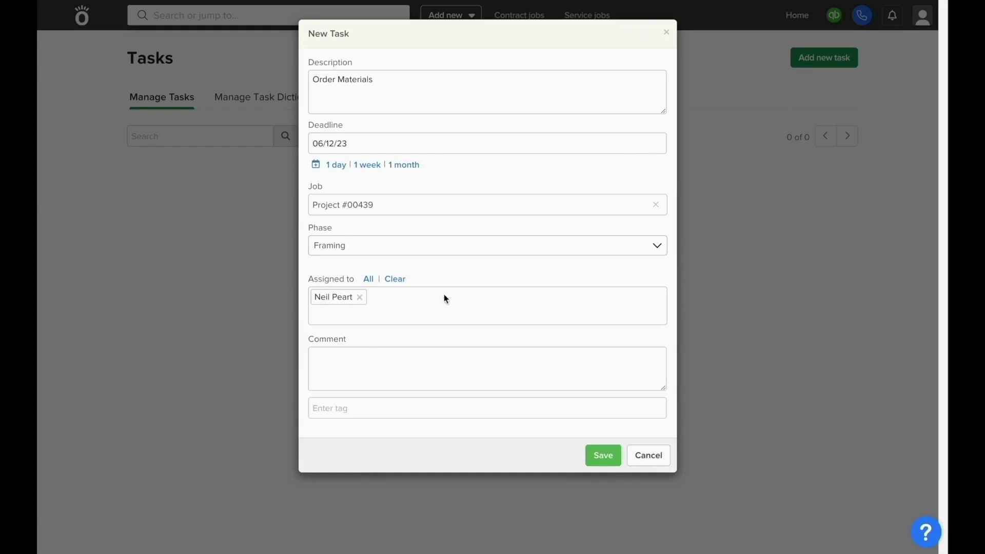
{"action": "left_click", "coordinate": [422, 370]}
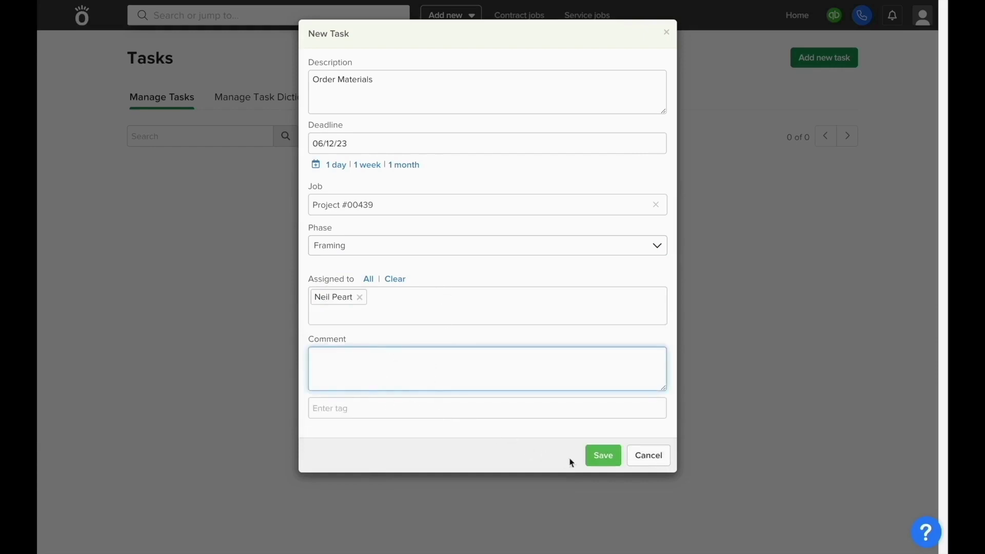
{"action": "left_click", "coordinate": [595, 450]}
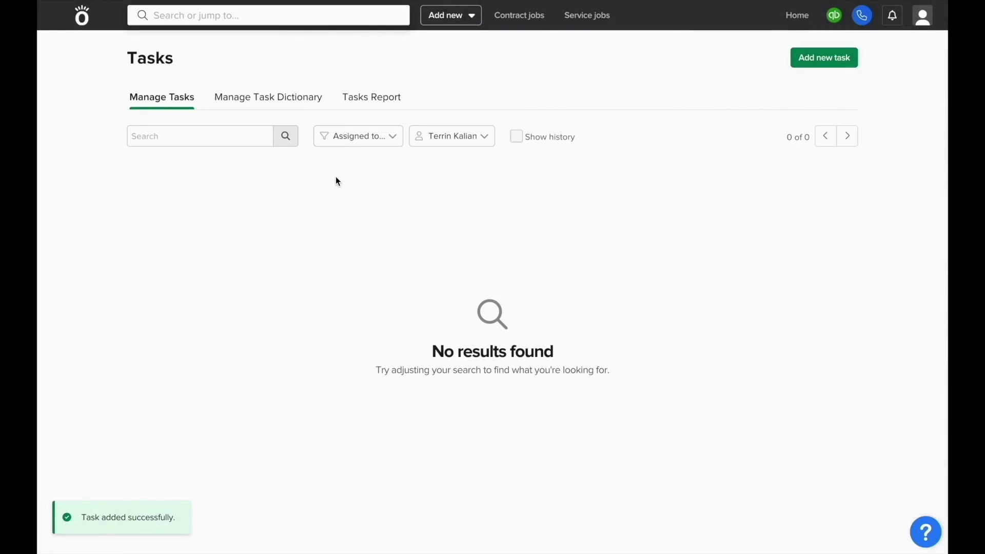
Step: Filter the task list to 'Created by' Anyone so all 3 tasks show
{"action": "left_click", "coordinate": [377, 137]}
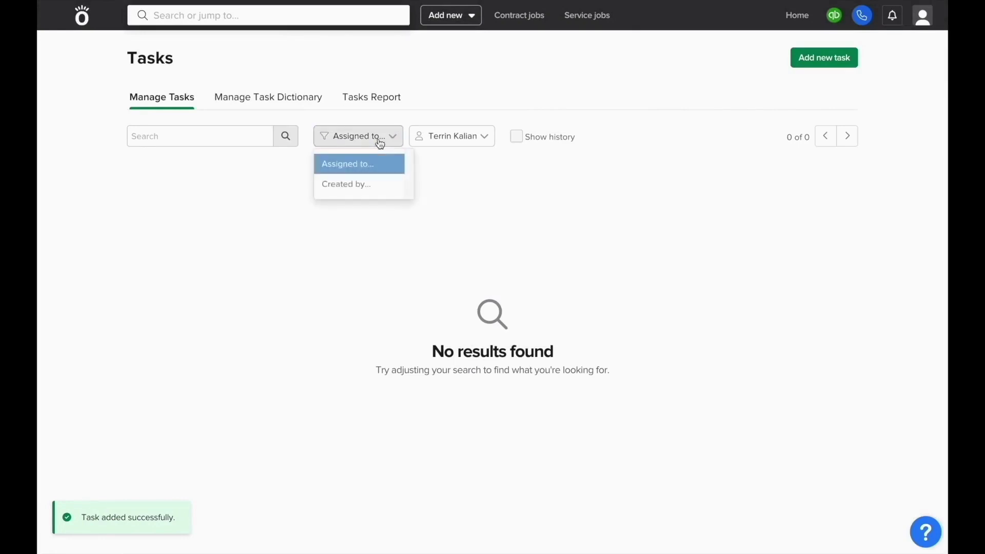
{"action": "left_click", "coordinate": [380, 186]}
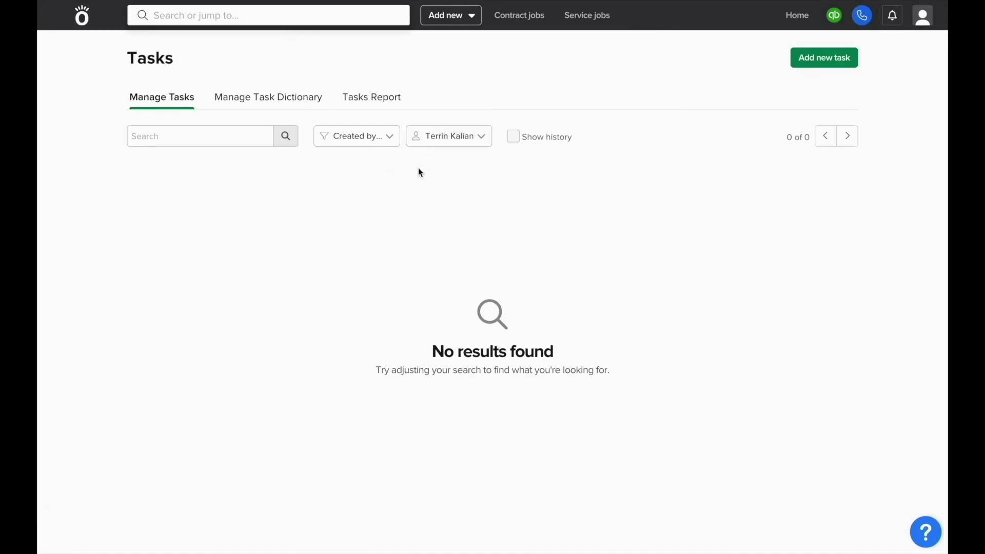
{"action": "left_click", "coordinate": [425, 147]}
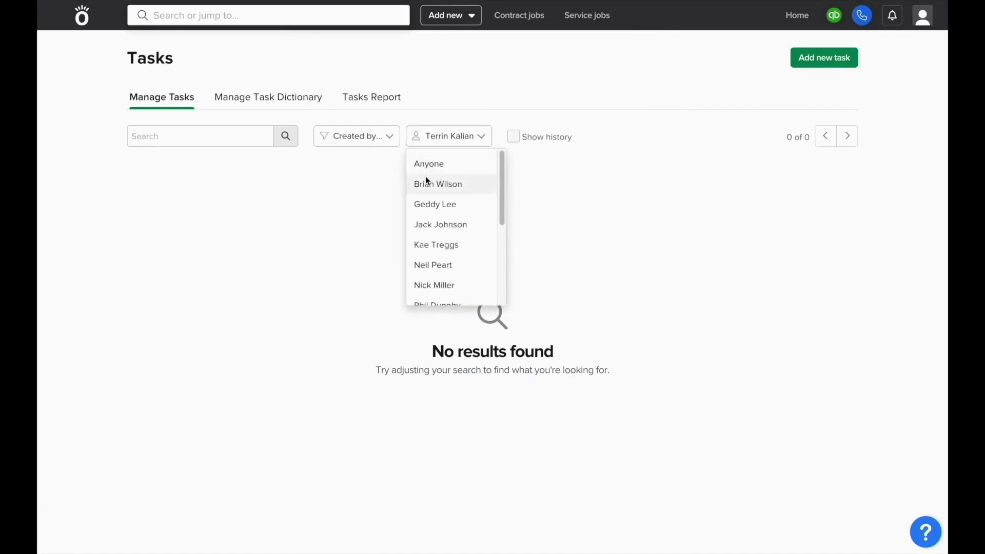
{"action": "scroll", "coordinate": [426, 177], "scroll_direction": "down", "scroll_amount": 2}
{"action": "scroll", "coordinate": [427, 179], "scroll_direction": "down", "scroll_amount": 2}
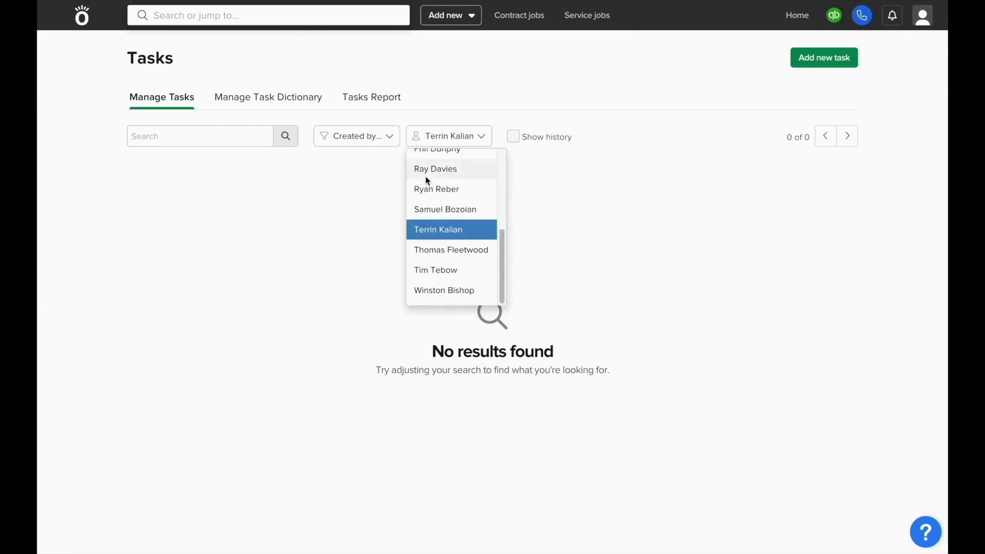
{"action": "scroll", "coordinate": [436, 263], "scroll_direction": "up", "scroll_amount": 3}
{"action": "scroll", "coordinate": [437, 265], "scroll_direction": "up", "scroll_amount": 3}
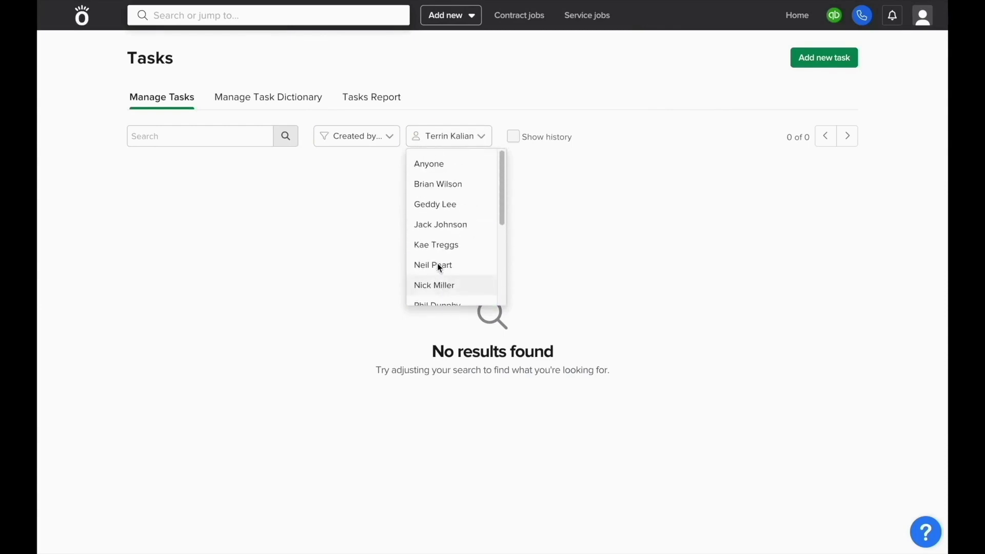
{"action": "left_click", "coordinate": [329, 195]}
{"action": "left_click", "coordinate": [434, 137]}
{"action": "left_click", "coordinate": [436, 160]}
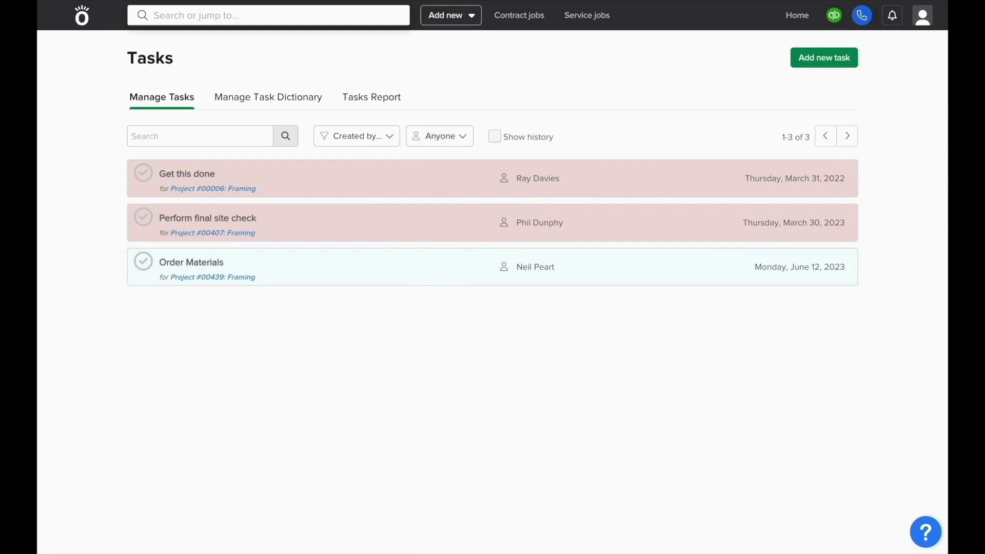
Step: Mark the overdue tasks 'Get this done' and 'Perform final site check' complete
{"action": "left_click", "coordinate": [144, 176]}
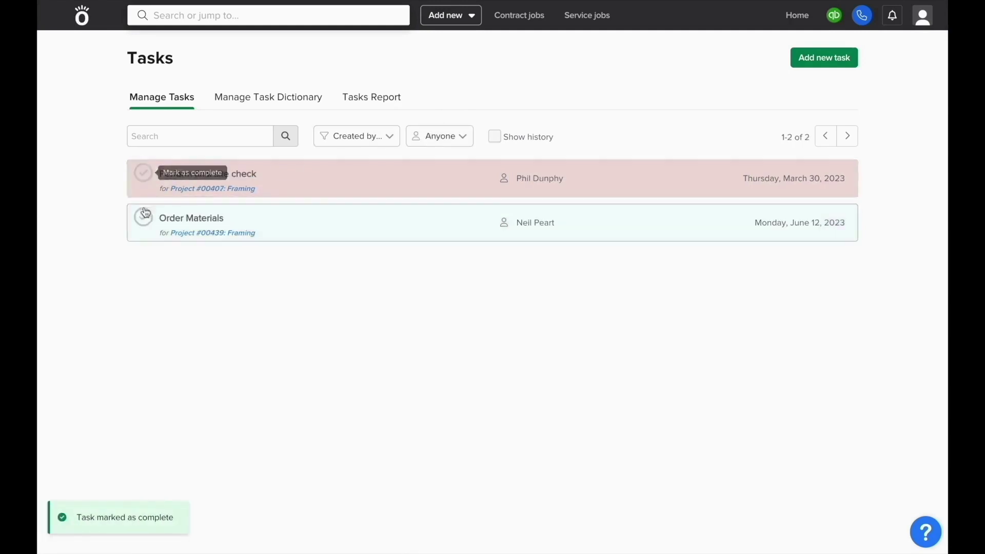
{"action": "left_click", "coordinate": [147, 177]}
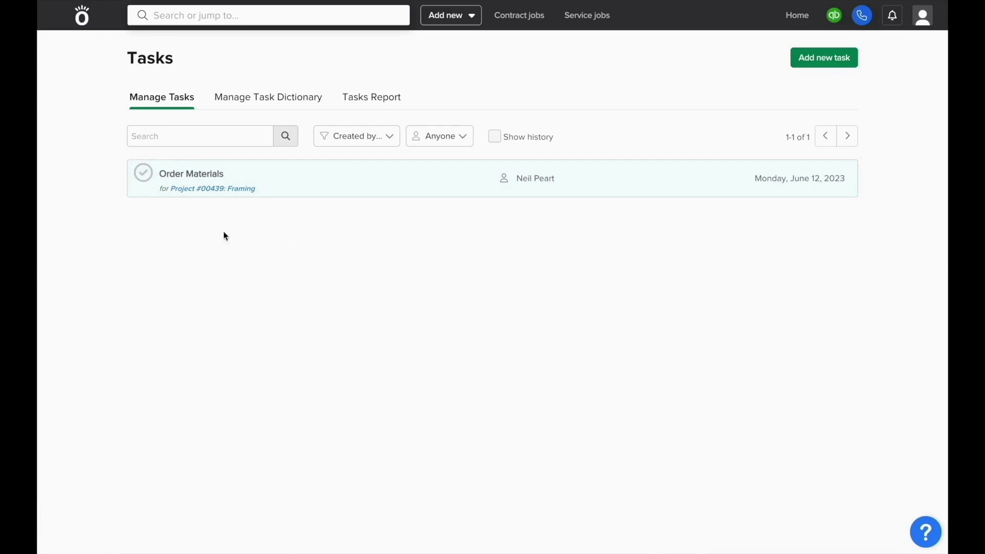
Step: Open Project #00439 and switch it to the 'View dates and progress' view
{"action": "left_click", "coordinate": [198, 194]}
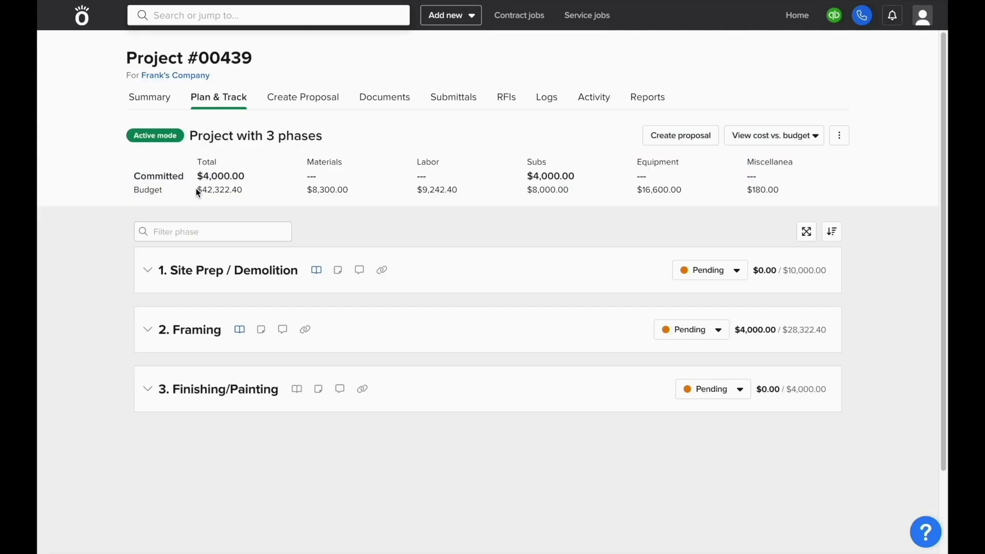
{"action": "left_click", "coordinate": [152, 331]}
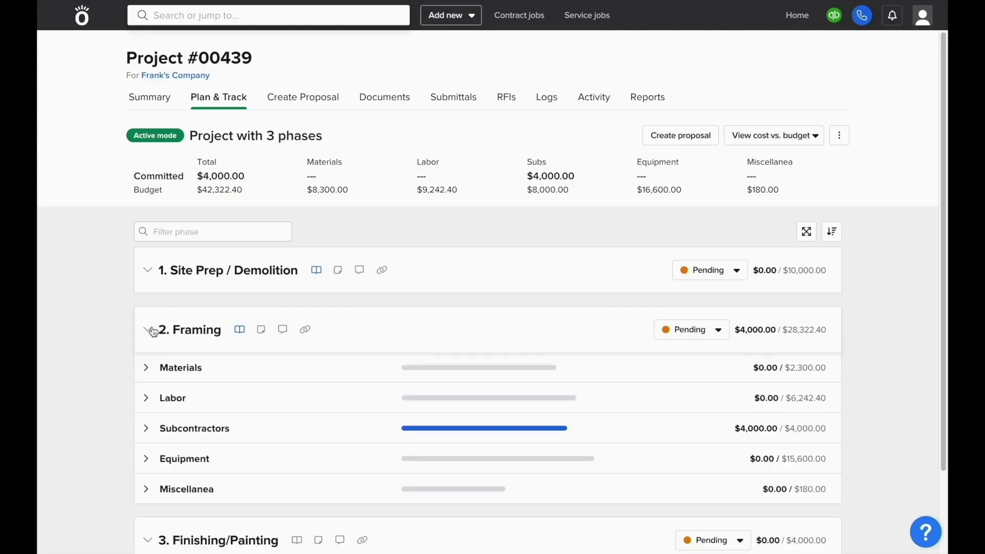
{"action": "left_click", "coordinate": [753, 138]}
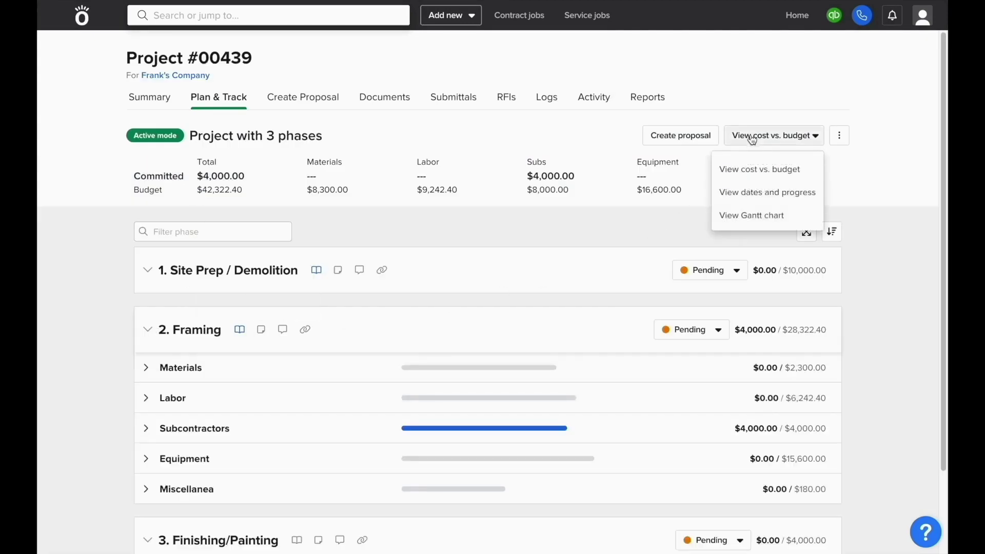
{"action": "left_click", "coordinate": [749, 192]}
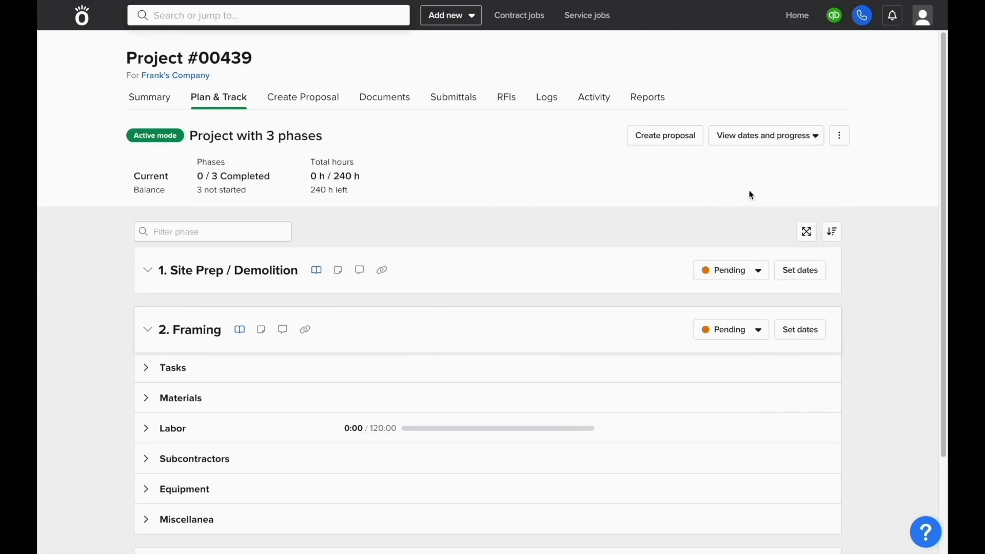
Step: Mark the Framing phase's Order Materials task complete
{"action": "left_click", "coordinate": [225, 370]}
{"action": "scroll", "coordinate": [225, 366], "scroll_direction": "down", "scroll_amount": 1}
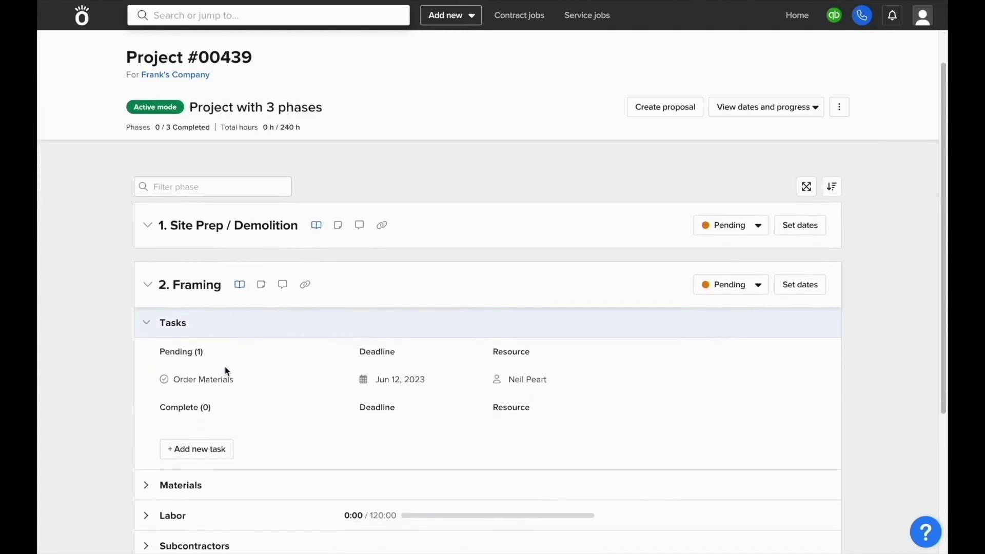
{"action": "left_click", "coordinate": [165, 381]}
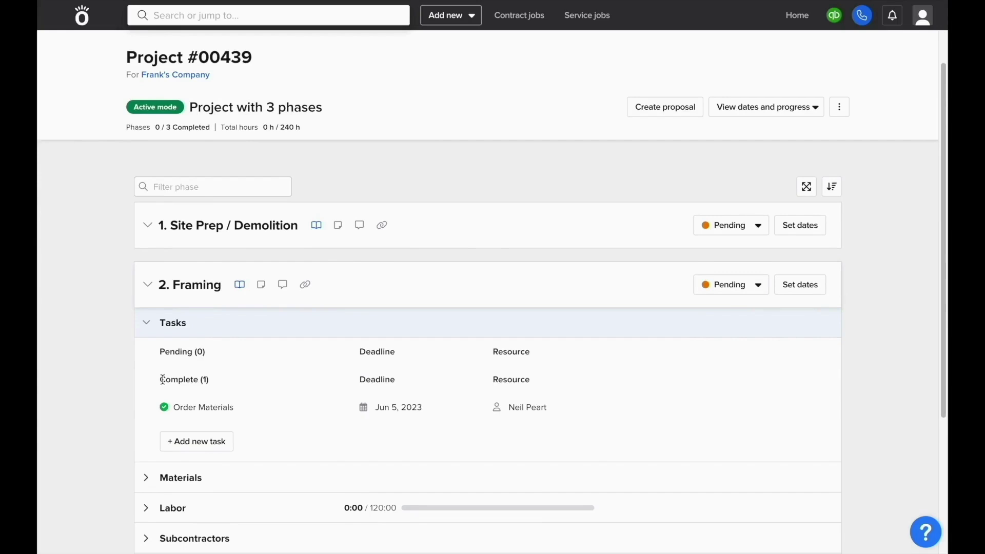
{"action": "scroll", "coordinate": [162, 379], "scroll_direction": "up", "scroll_amount": 1}
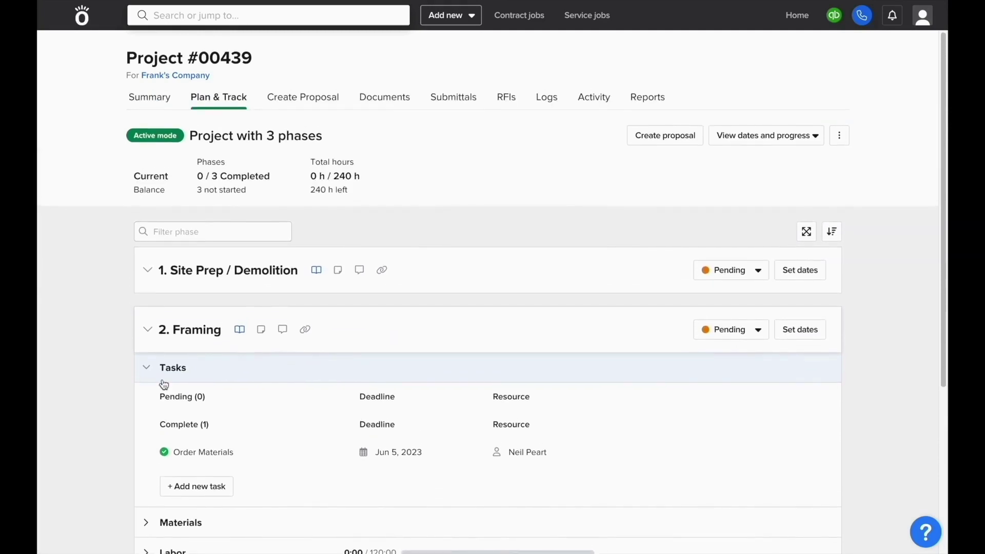
Step: Show Project #00439's Summary, listing 1 task with 0 pending
{"action": "left_click", "coordinate": [724, 143]}
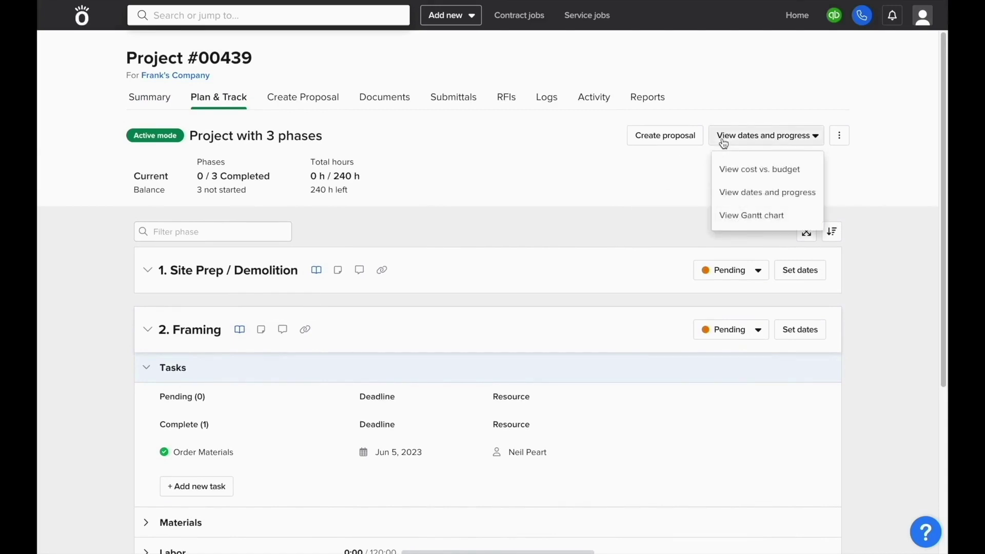
{"action": "left_click", "coordinate": [682, 175]}
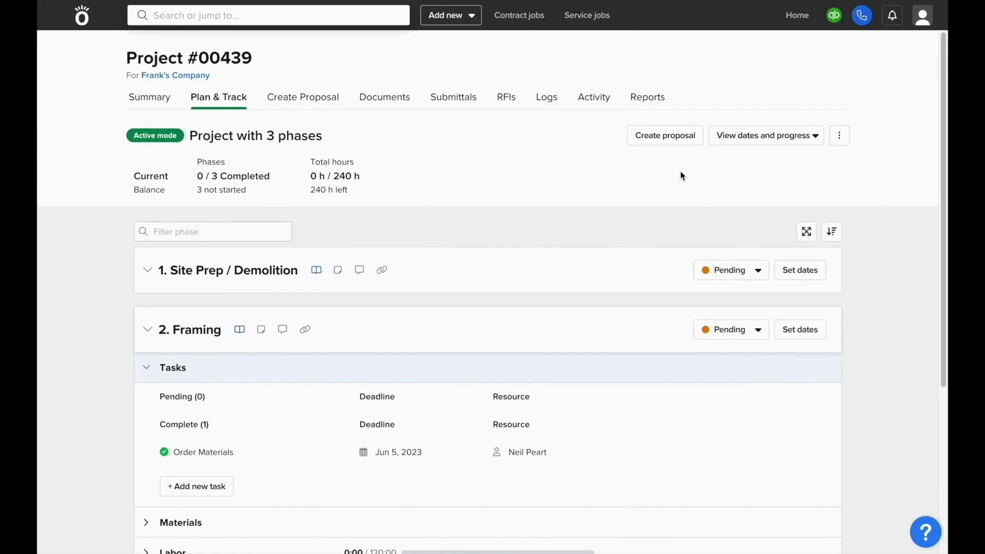
{"action": "left_click", "coordinate": [167, 102]}
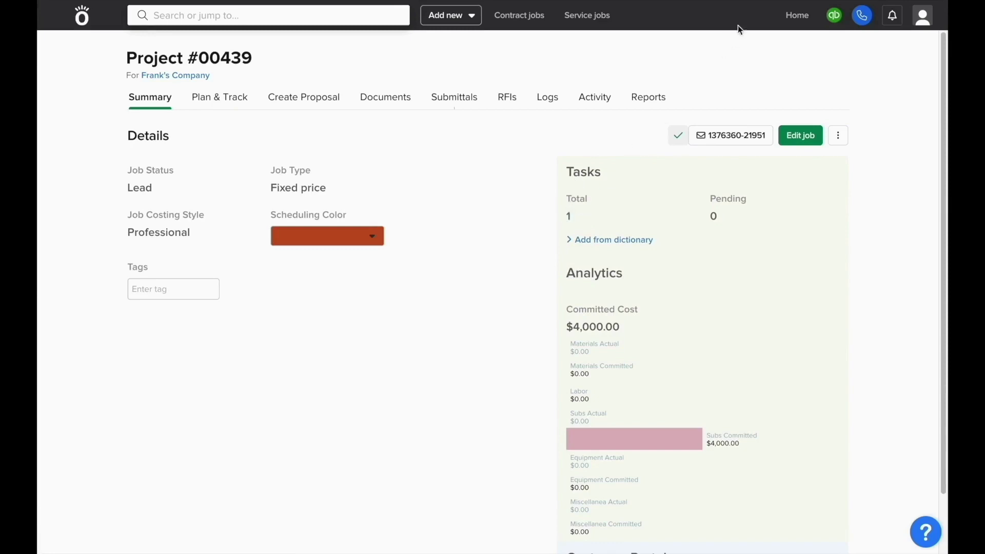
Step: Review the two Task Dictionary entries, then list the 97 contract jobs
{"action": "left_click", "coordinate": [796, 15]}
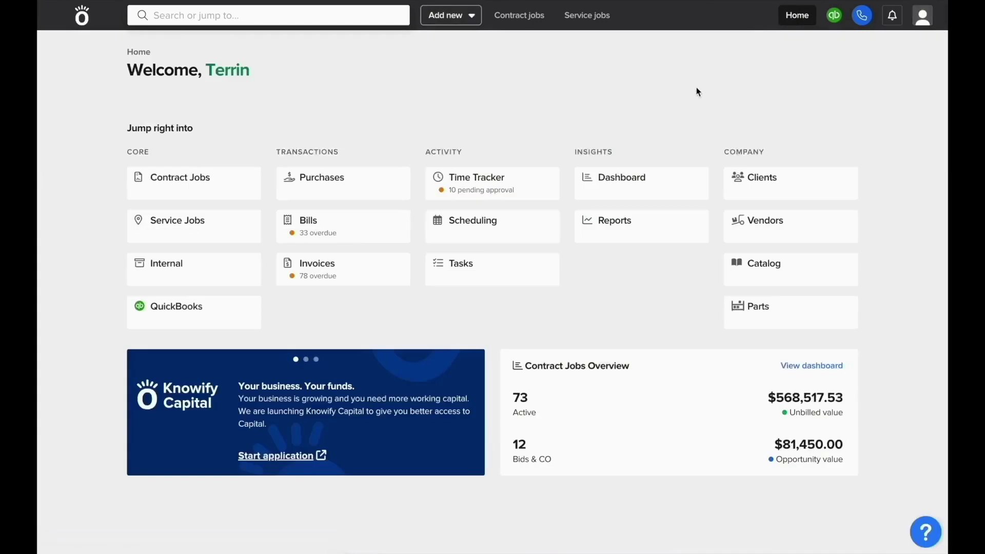
{"action": "left_click", "coordinate": [515, 281]}
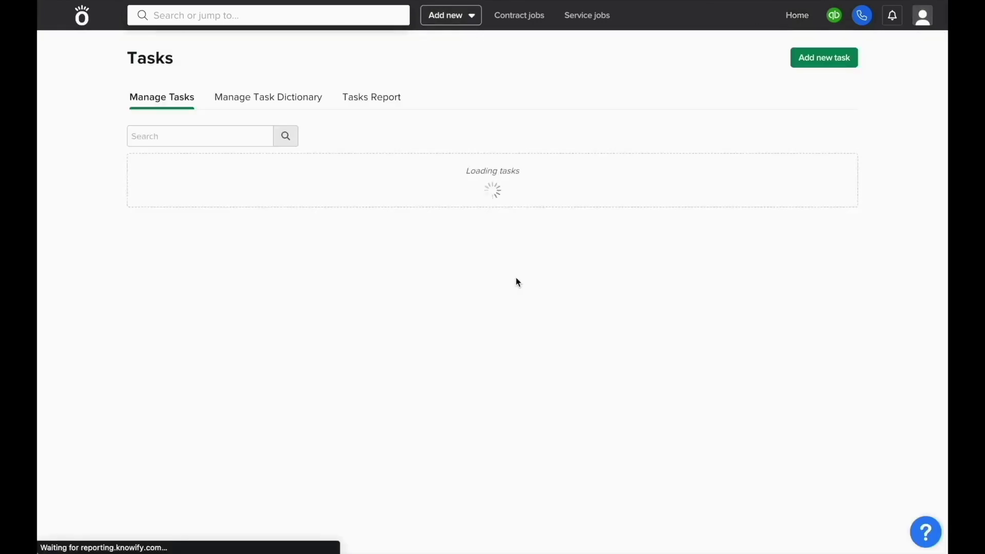
{"action": "left_click", "coordinate": [288, 105]}
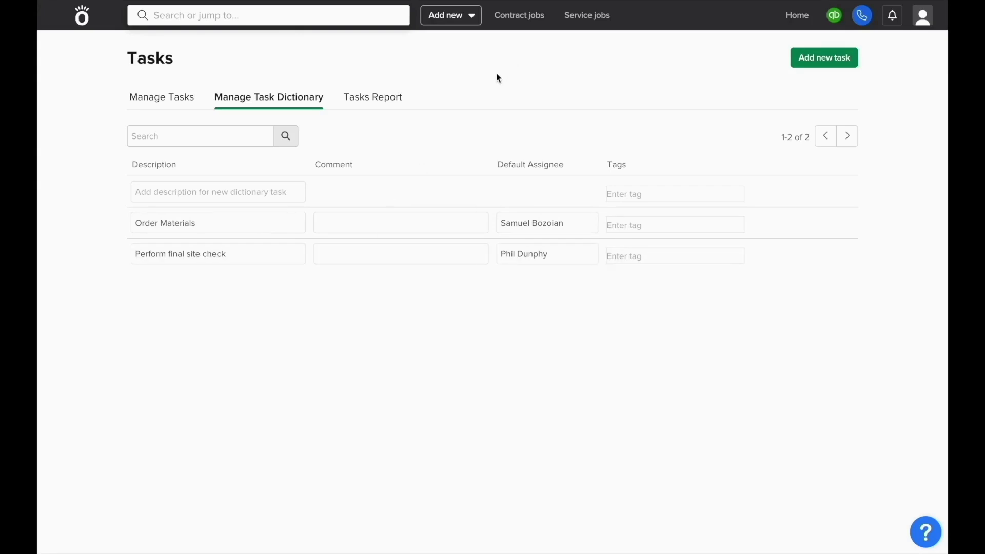
{"action": "left_click", "coordinate": [525, 20]}
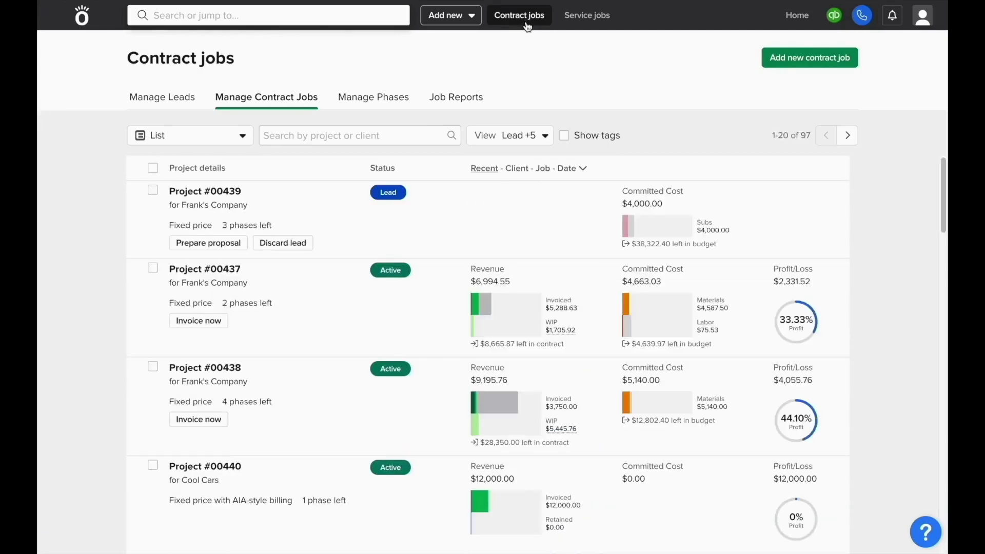
Step: Pick Order Materials and Perform final site check from the dictionary for Project #00437
{"action": "left_click", "coordinate": [232, 269]}
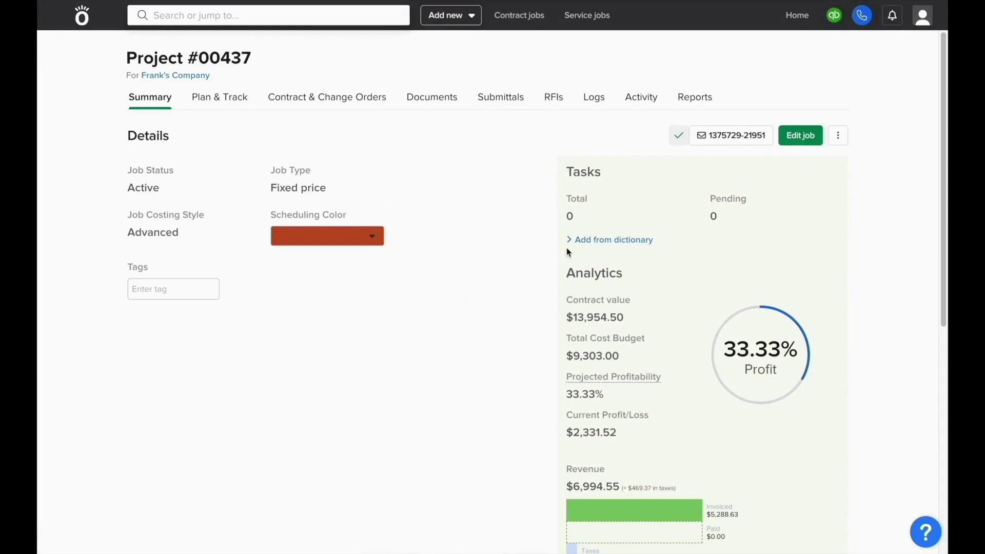
{"action": "left_click", "coordinate": [585, 241]}
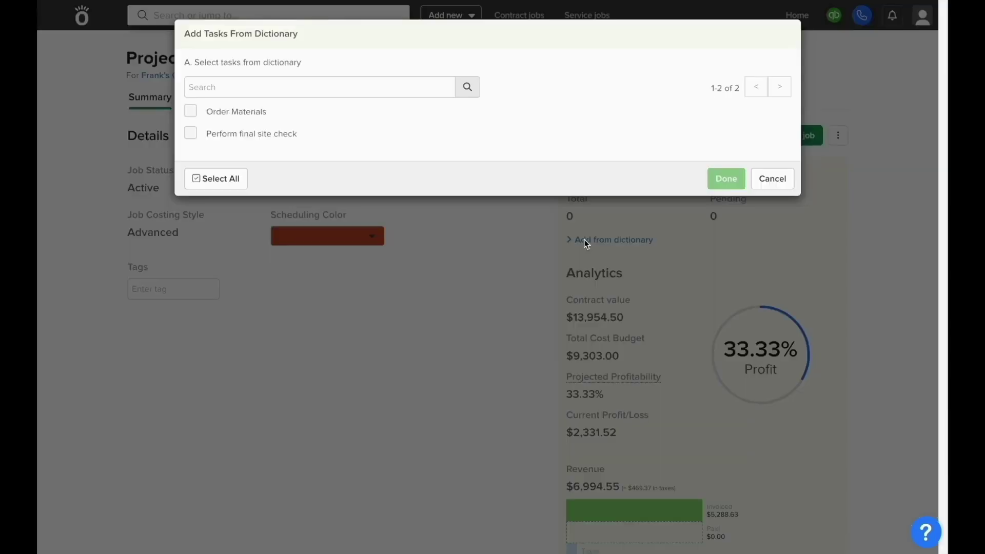
{"action": "left_click", "coordinate": [194, 112]}
{"action": "left_click", "coordinate": [193, 134]}
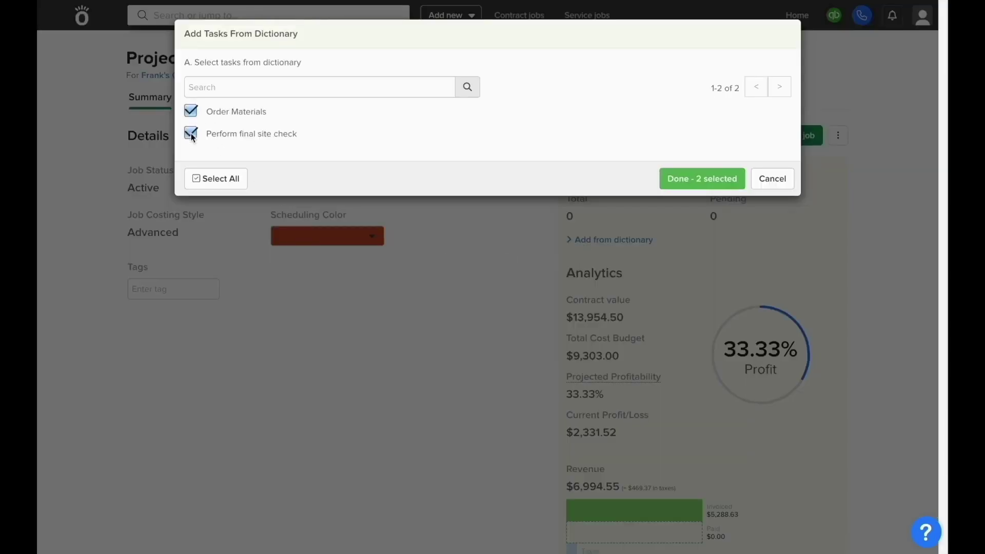
{"action": "left_click", "coordinate": [686, 185]}
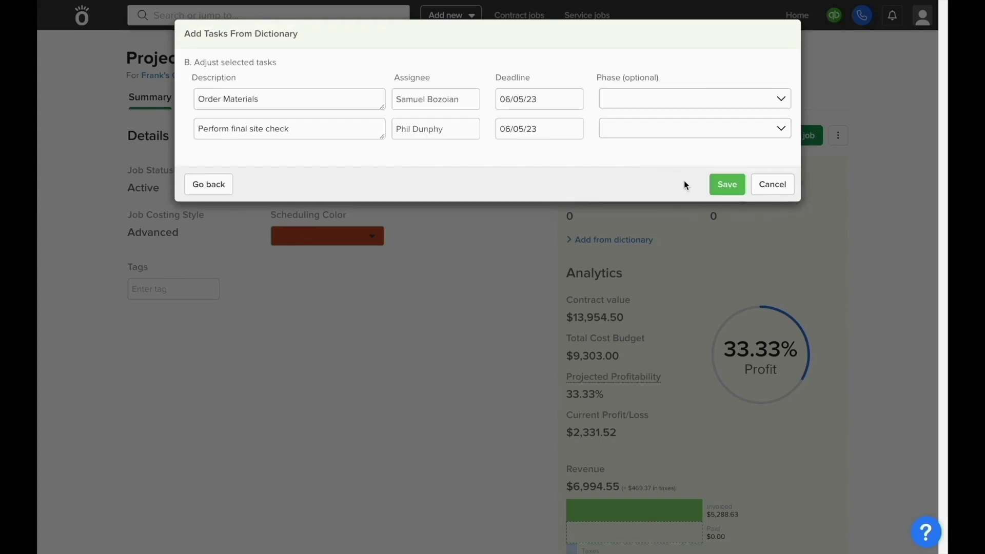
Step: Set deadlines 06/09/23 and 06/16/23, put Order Materials in Framing, and save
{"action": "left_click", "coordinate": [515, 98]}
{"action": "left_click", "coordinate": [615, 180]}
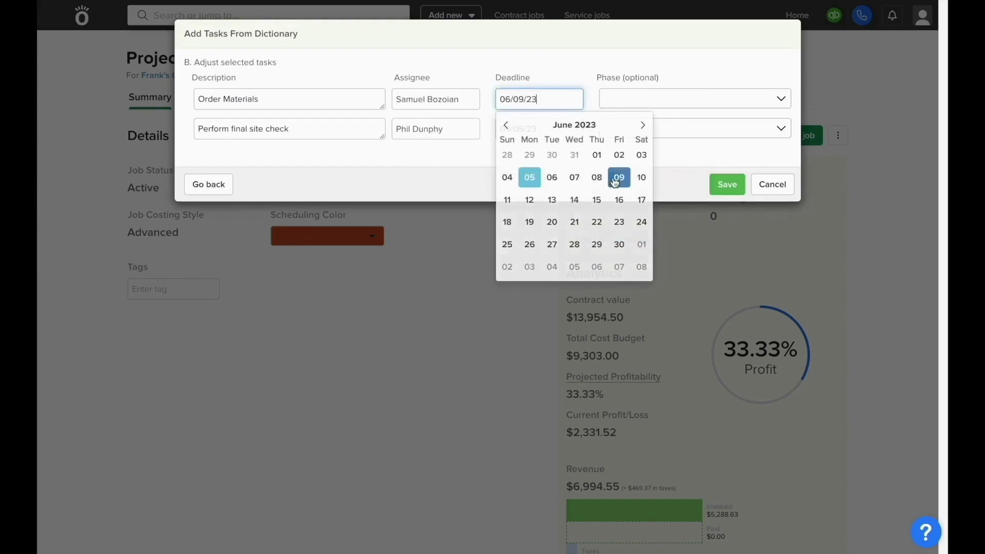
{"action": "left_click", "coordinate": [547, 128]}
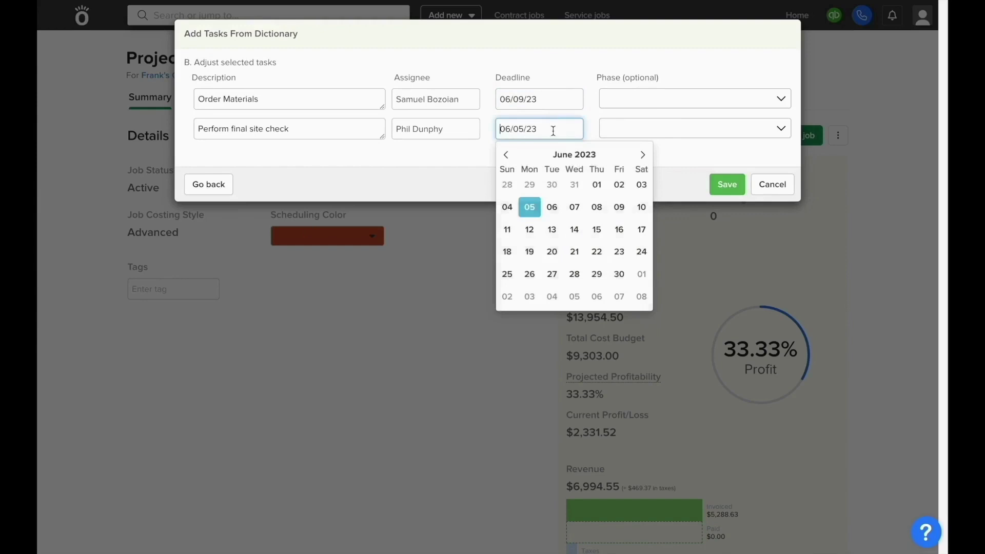
{"action": "left_click", "coordinate": [620, 230]}
{"action": "left_click", "coordinate": [663, 100]}
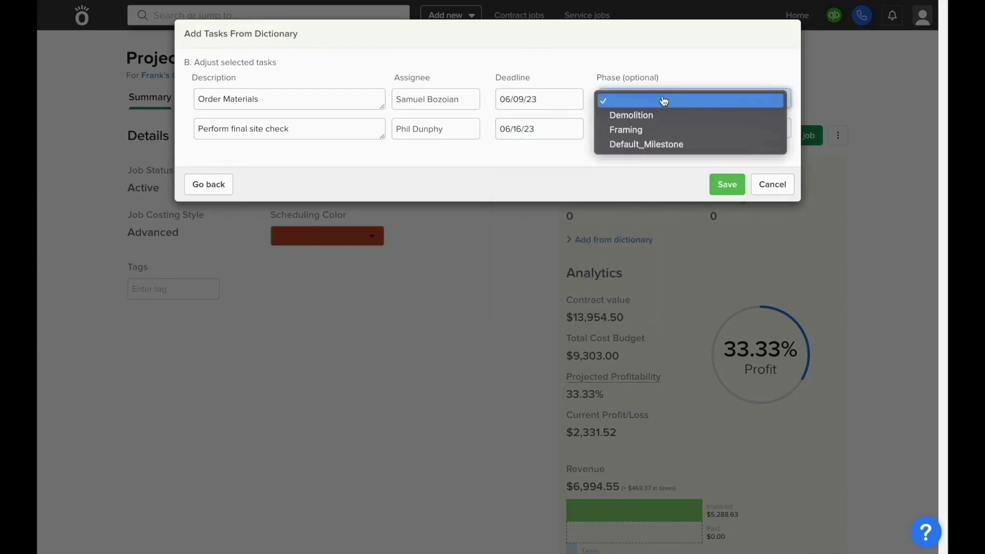
{"action": "left_click", "coordinate": [664, 131]}
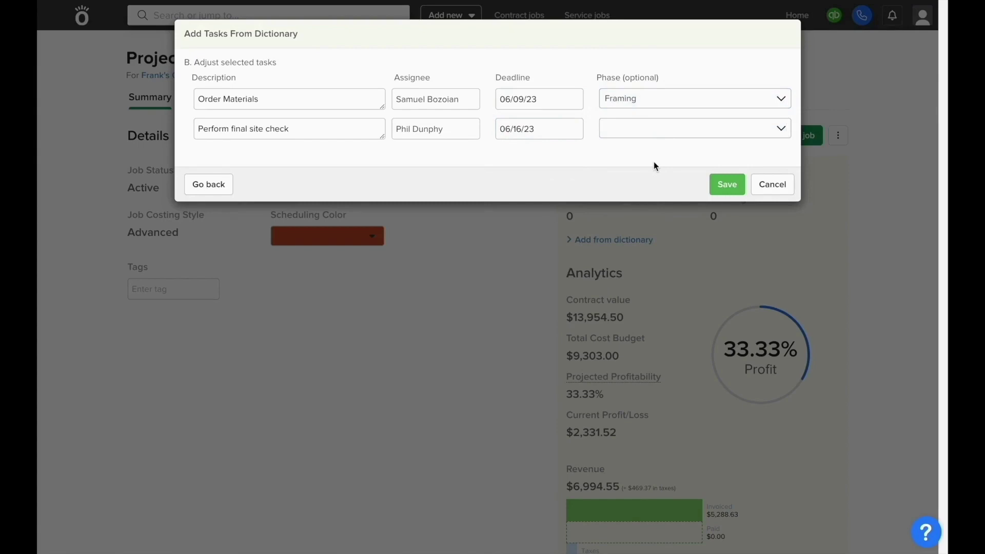
{"action": "left_click", "coordinate": [720, 189]}
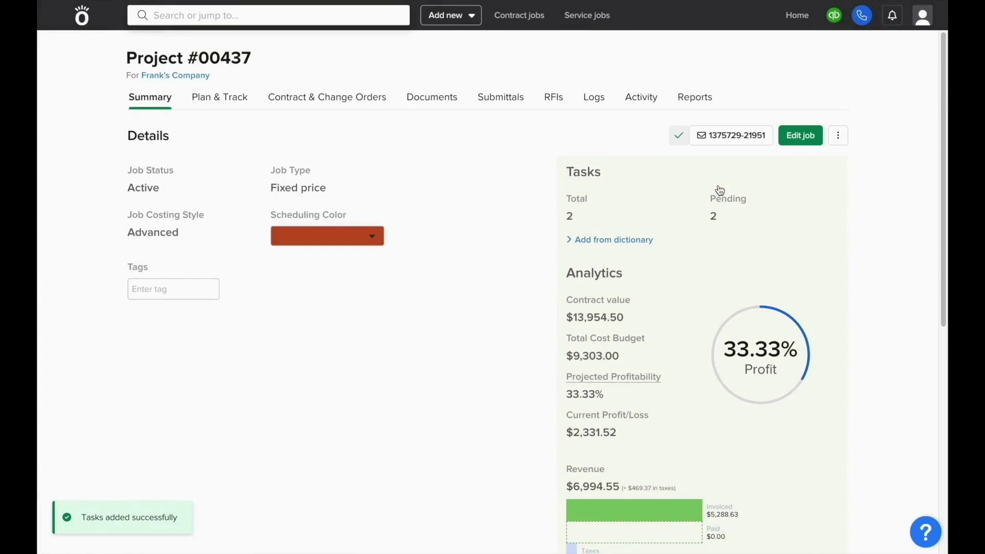